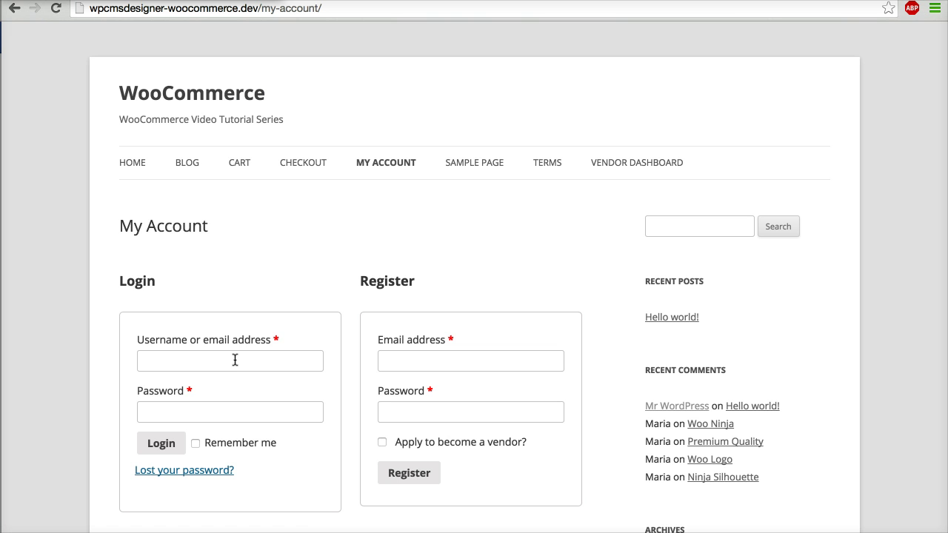
# Step: Log in with the vendor's username and password, then go to the Vendor Dashboard
pyautogui.click(233, 363)
pyautogui.press('Tab')
pyautogui.press('Return')
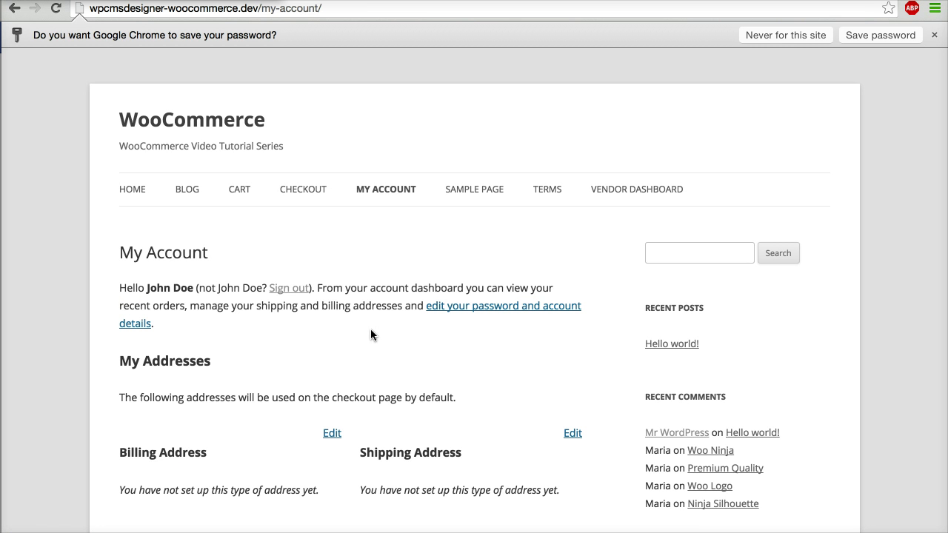
pyautogui.click(606, 193)
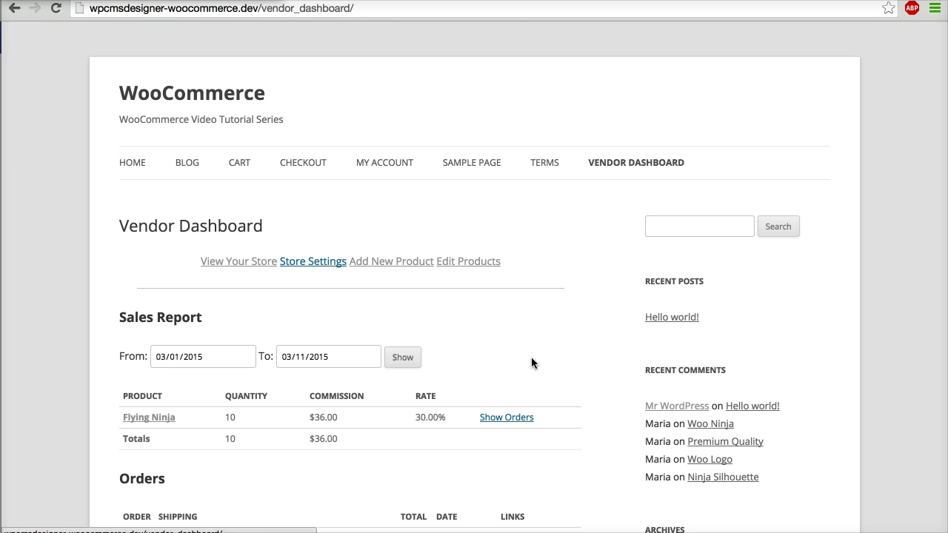
# Step: Scroll to the Orders list and expand order 119 to show its 10 Flying Ninja items
pyautogui.scroll(-3, 531, 363)
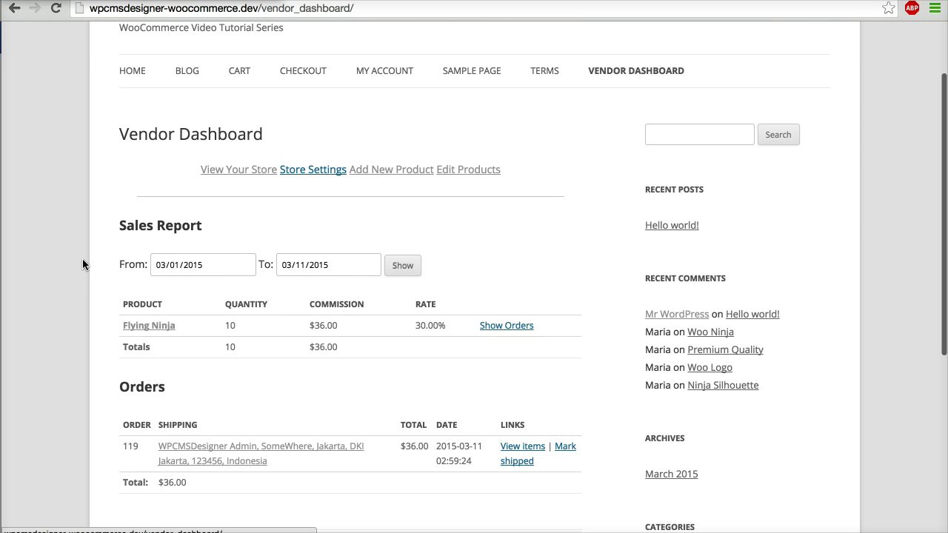
pyautogui.scroll(-3, 301, 378)
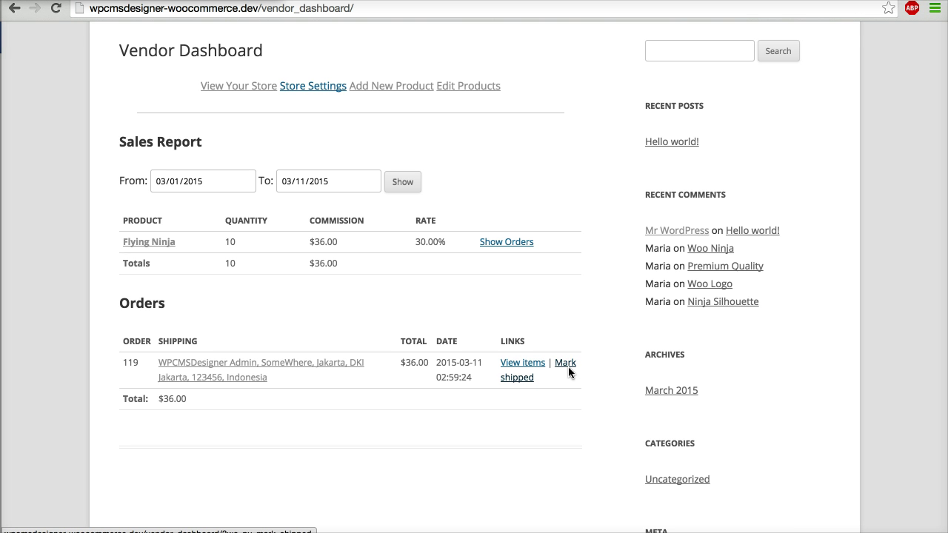
pyautogui.click(526, 365)
pyautogui.scroll(-2, 563, 335)
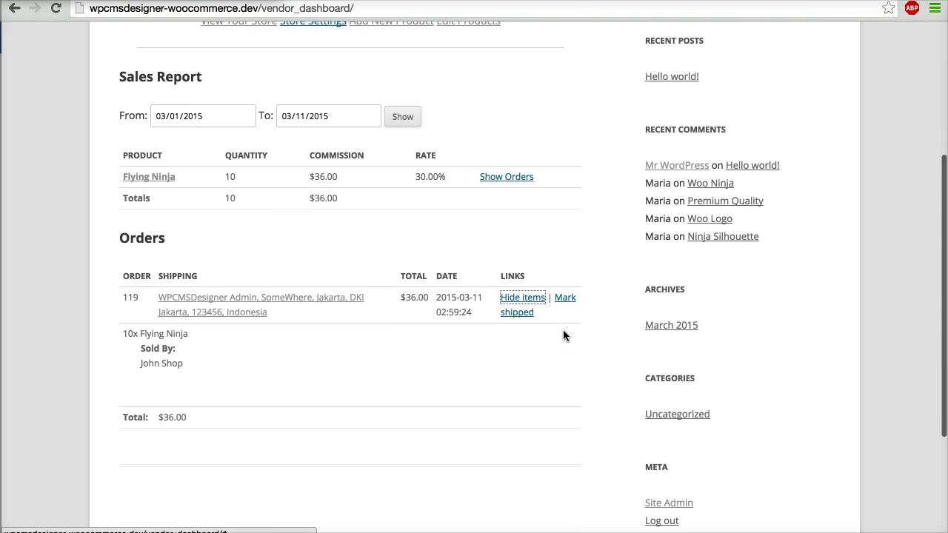
pyautogui.scroll(5, 563, 336)
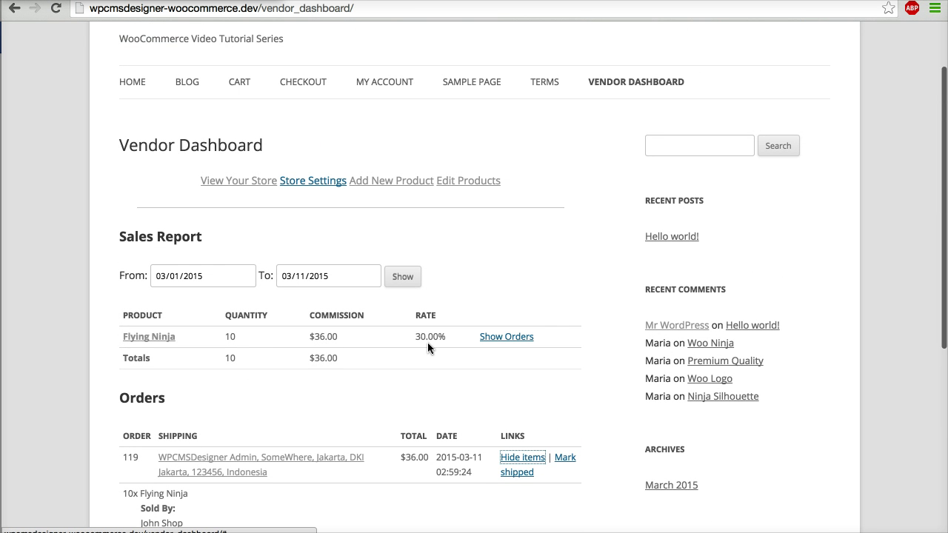
pyautogui.click(508, 337)
pyautogui.scroll(-3, 489, 386)
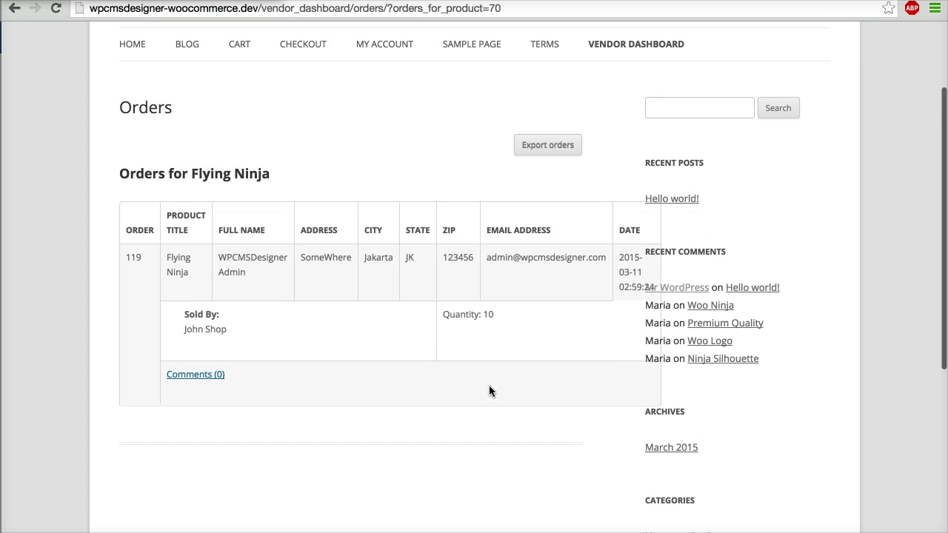
pyautogui.scroll(1, 489, 386)
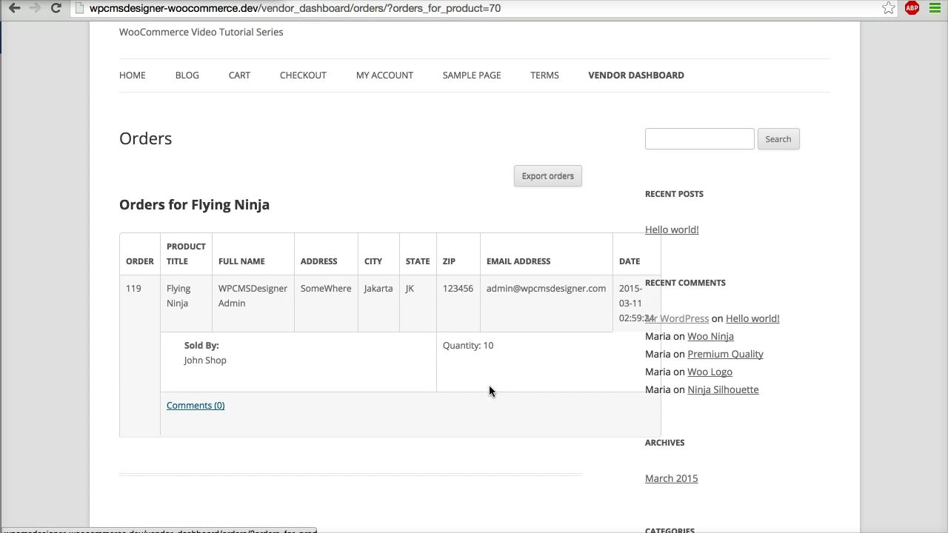
pyautogui.scroll(3, 489, 391)
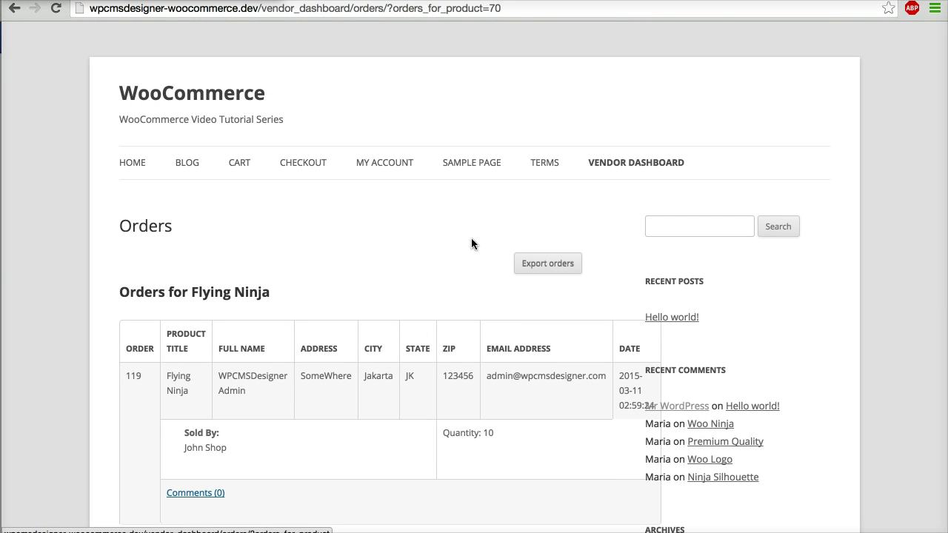
pyautogui.moveTo(606, 175)
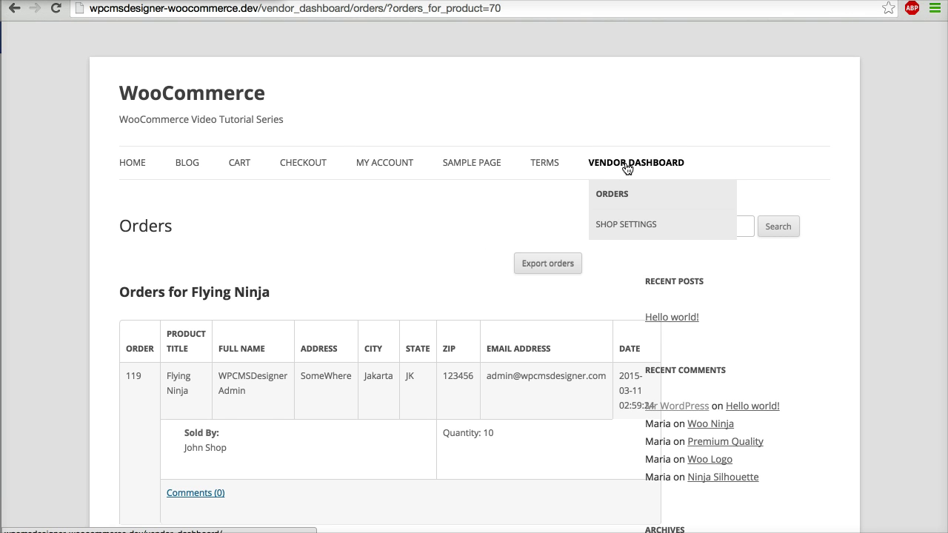
pyautogui.click(627, 165)
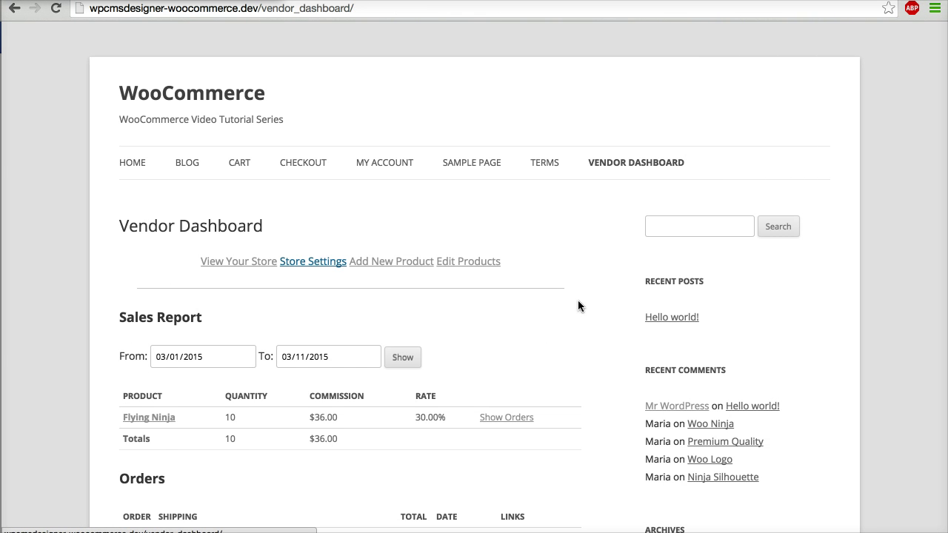
# Step: Open the vendor's store in a new tab, glance at it, and return to the dashboard tab
pyautogui.rightClick(240, 261)
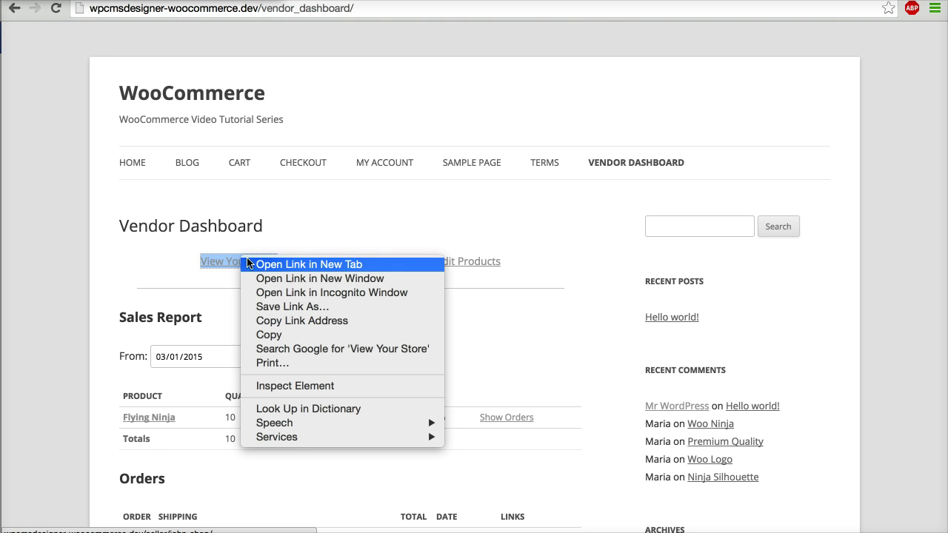
pyautogui.click(251, 263)
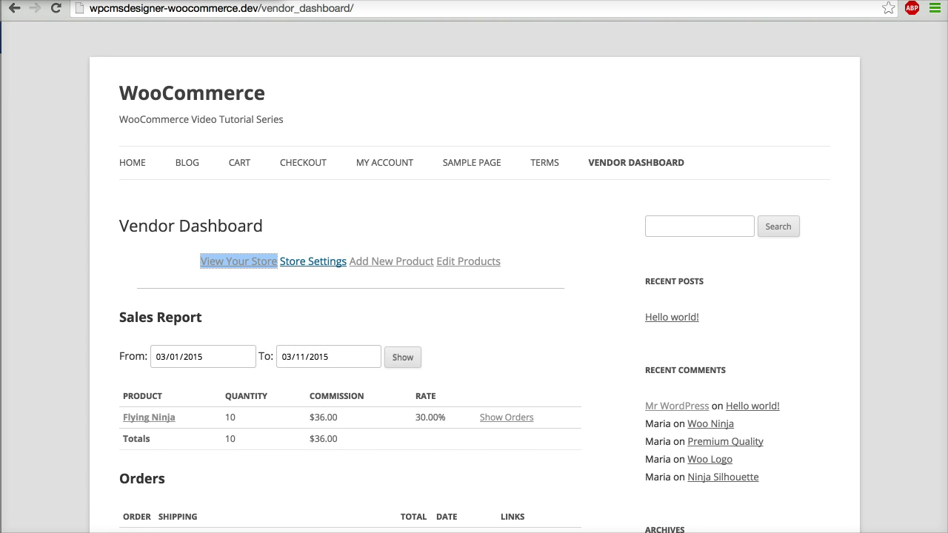
pyautogui.hotkey('ctrl', 'Tab')
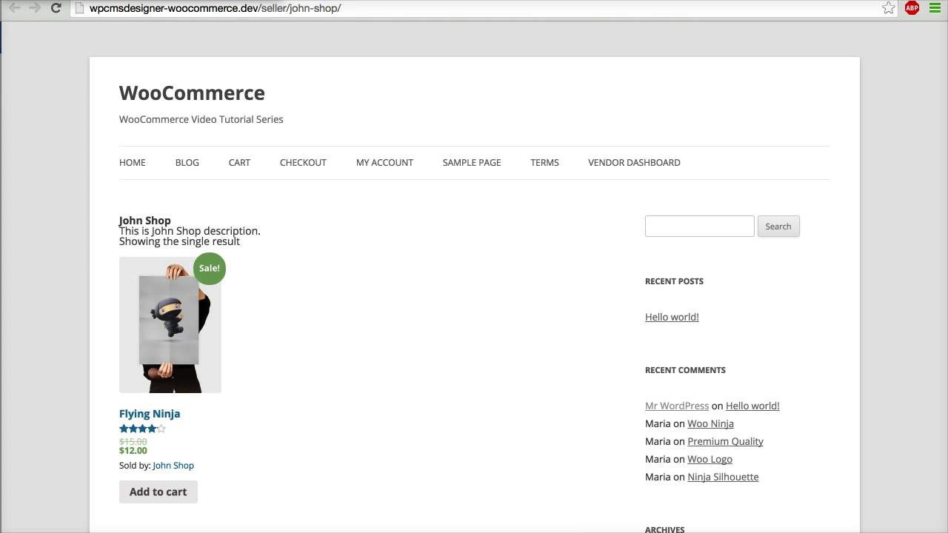
pyautogui.hotkey('ctrl', 'shift', 'Tab')
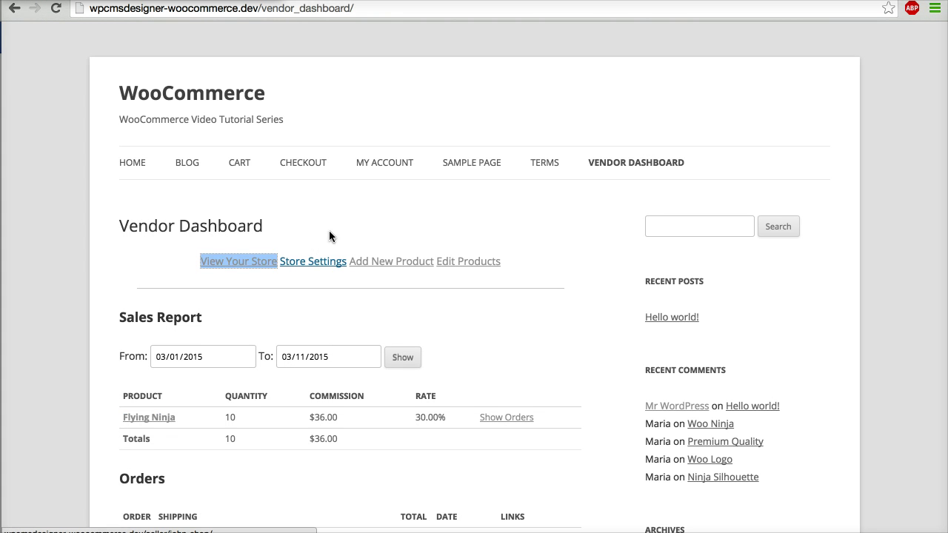
pyautogui.click(329, 236)
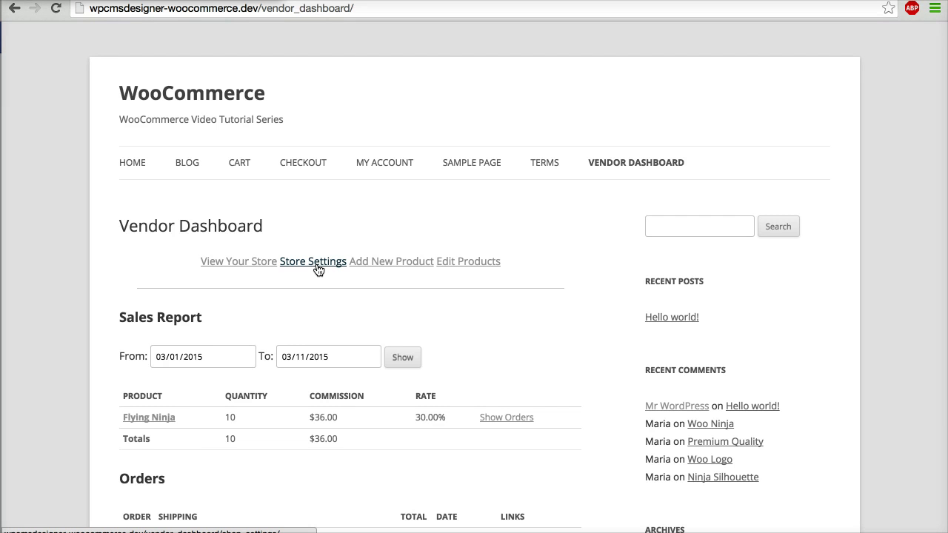
pyautogui.click(318, 266)
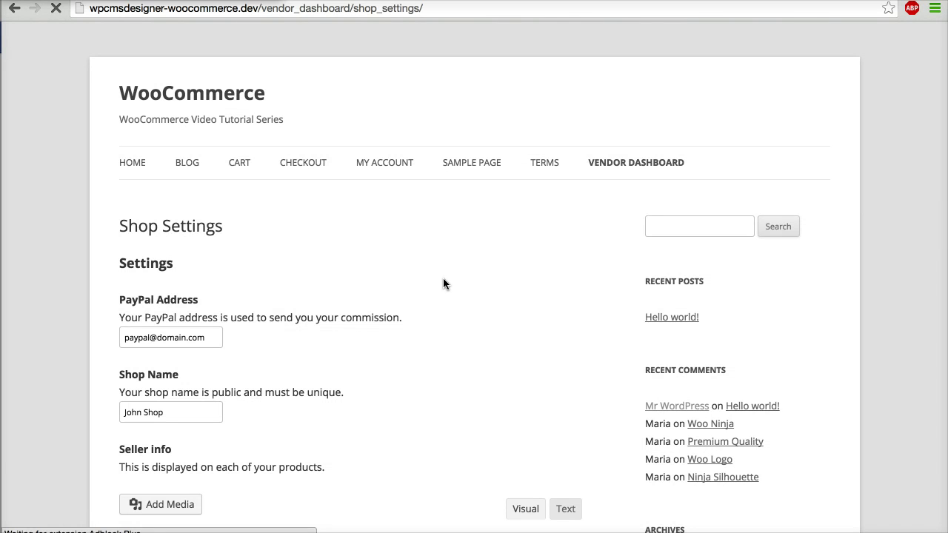
pyautogui.scroll(-2, 443, 283)
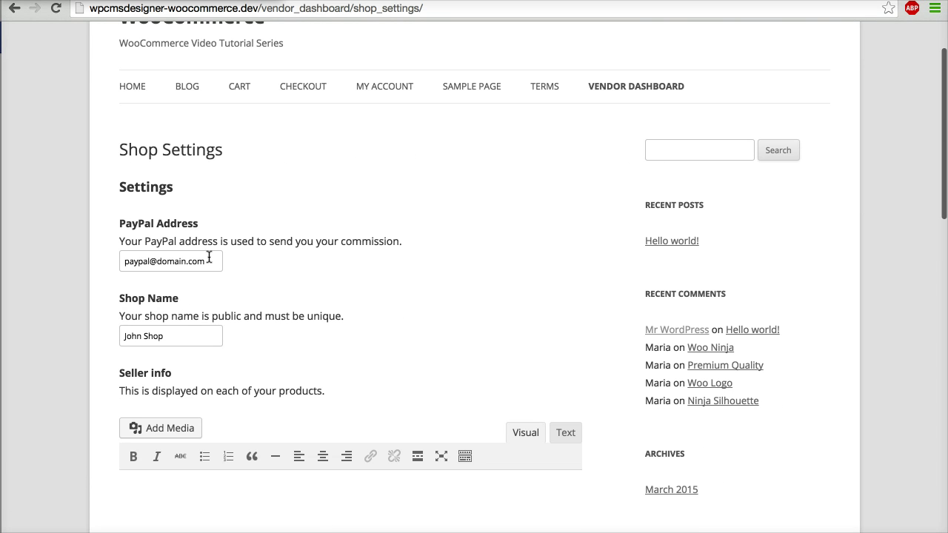
pyautogui.click(182, 334)
pyautogui.scroll(-3, 311, 358)
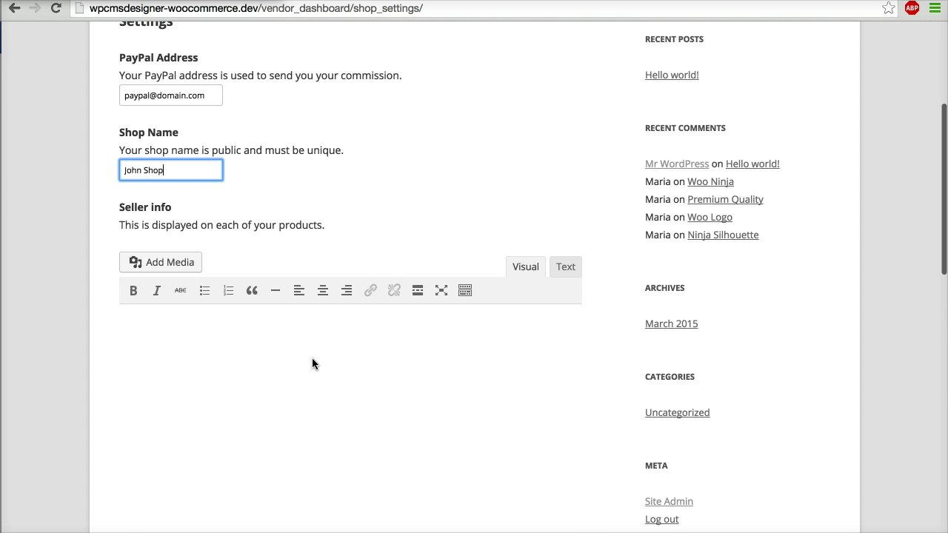
pyautogui.click(312, 363)
pyautogui.scroll(-5, 312, 361)
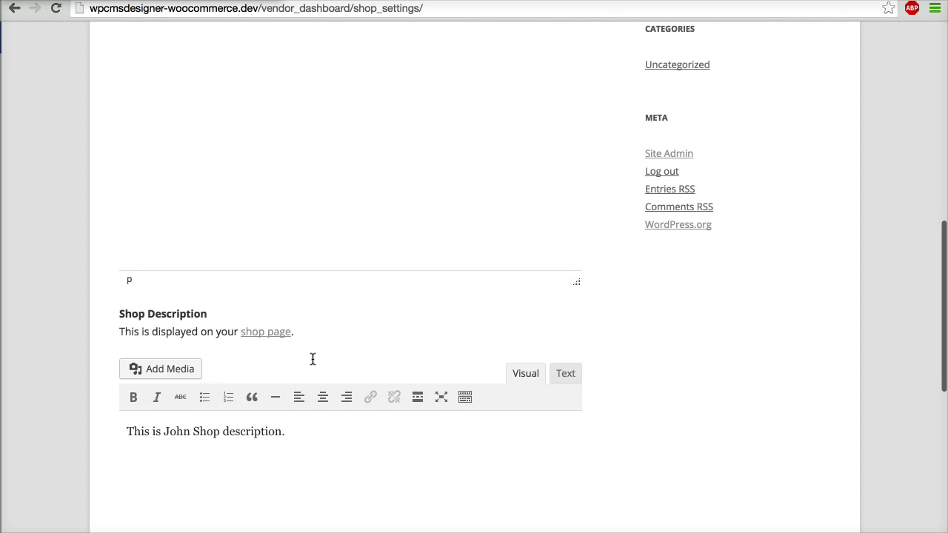
pyautogui.scroll(6, 312, 360)
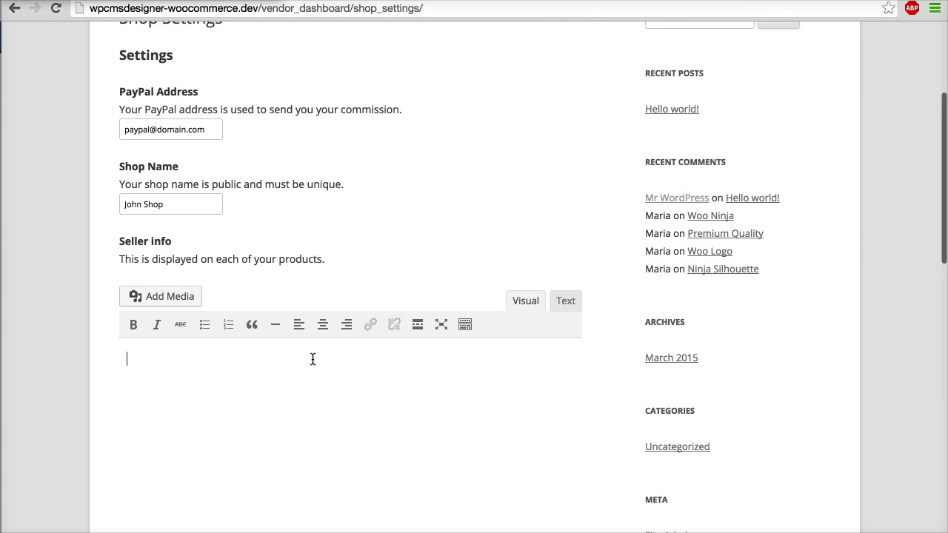
pyautogui.scroll(-5, 312, 359)
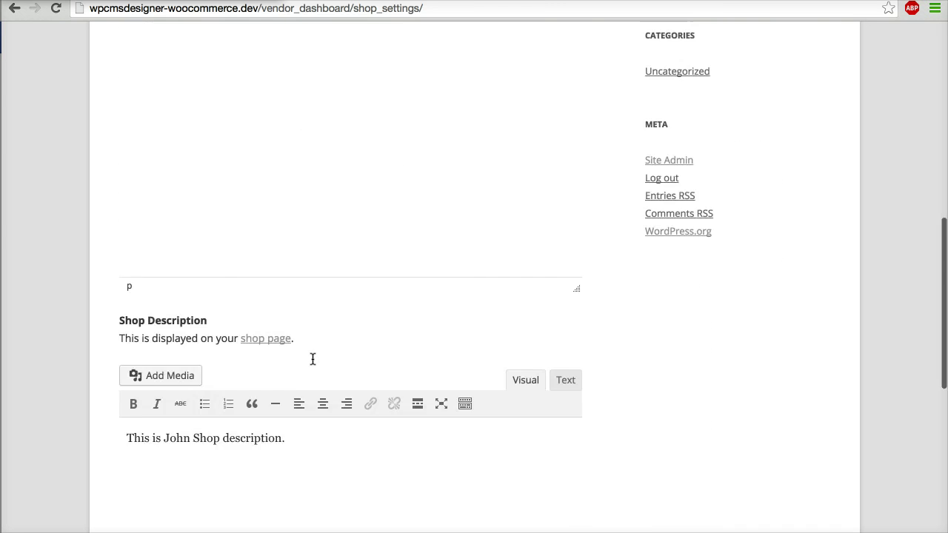
pyautogui.scroll(-5, 313, 359)
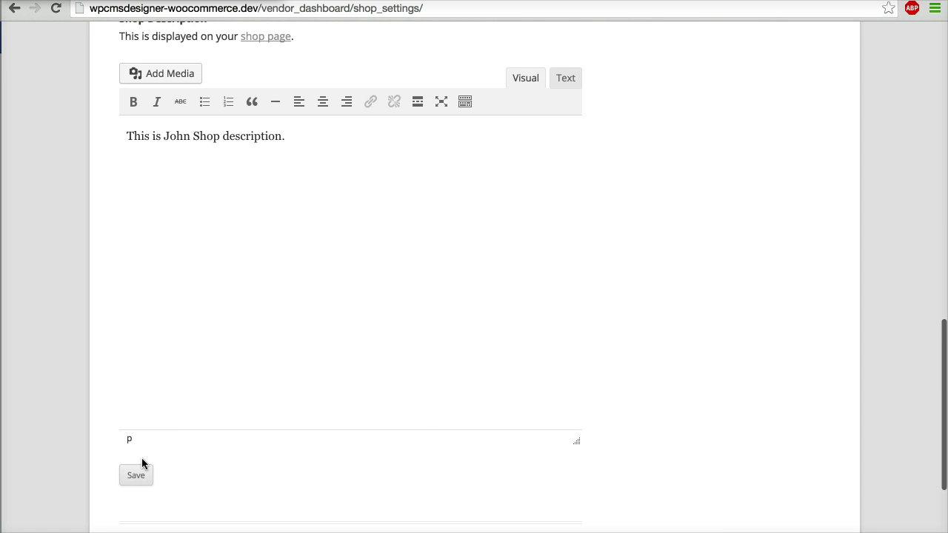
pyautogui.scroll(10, 266, 343)
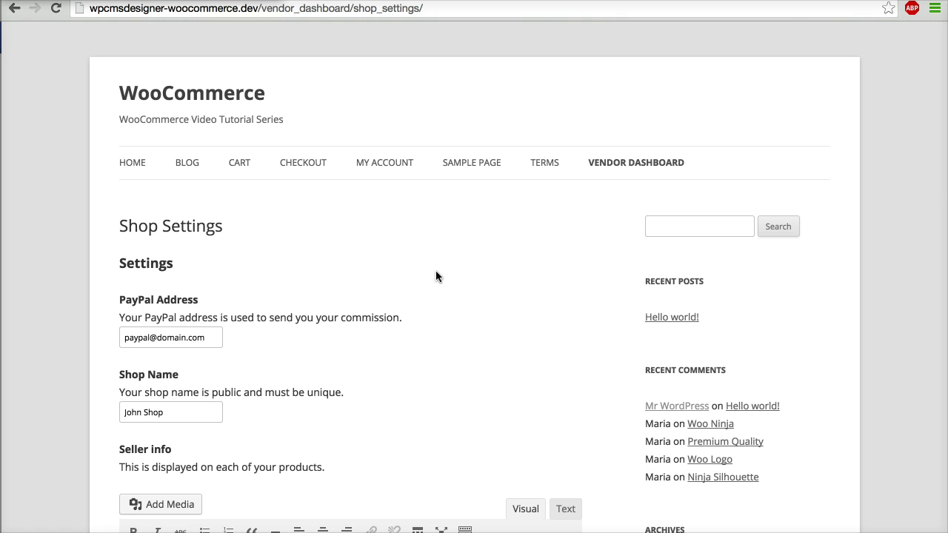
pyautogui.click(625, 164)
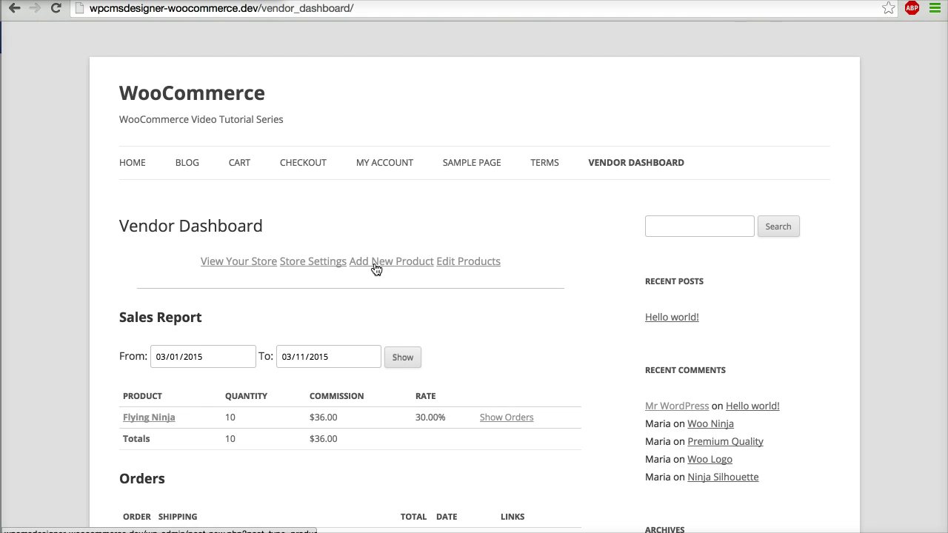
# Step: Start a new product from the vendor's product list and dismiss the writing tip
pyautogui.click(463, 263)
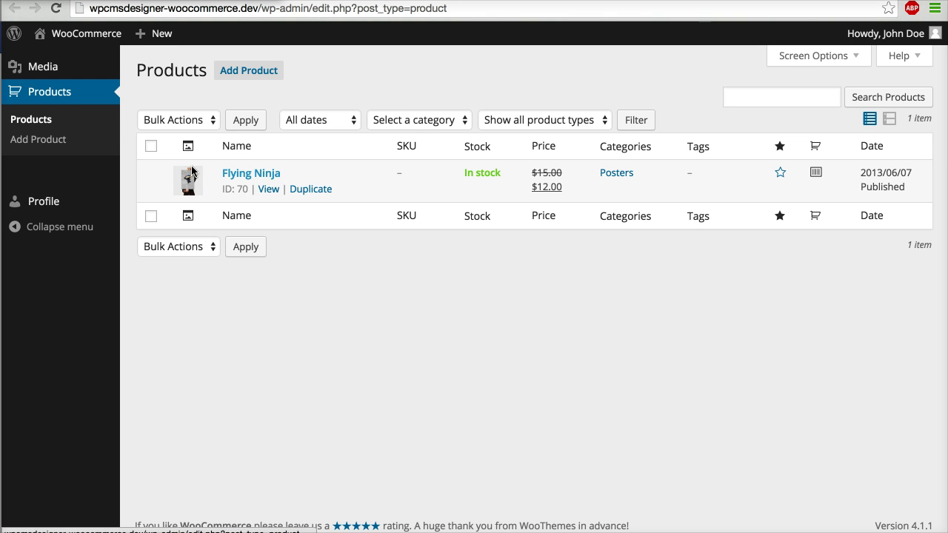
pyautogui.click(92, 144)
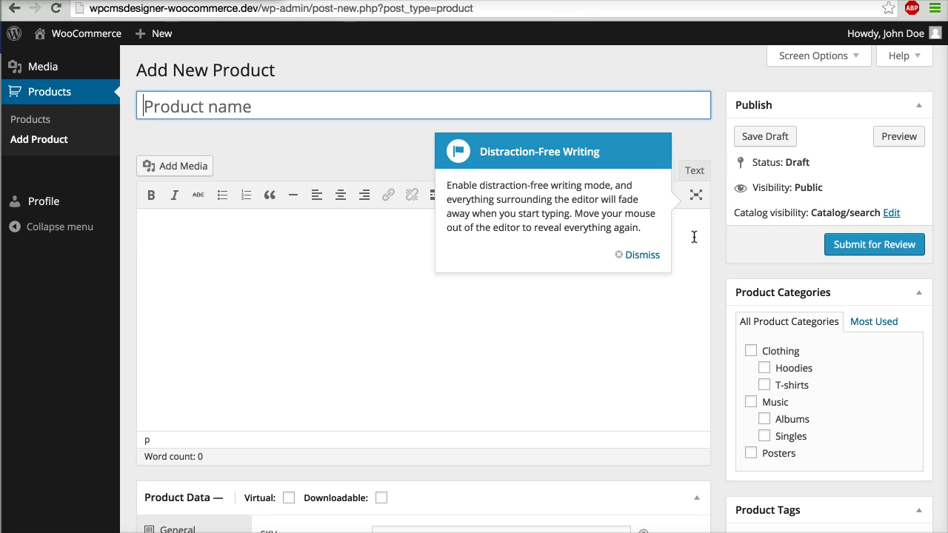
pyautogui.click(642, 258)
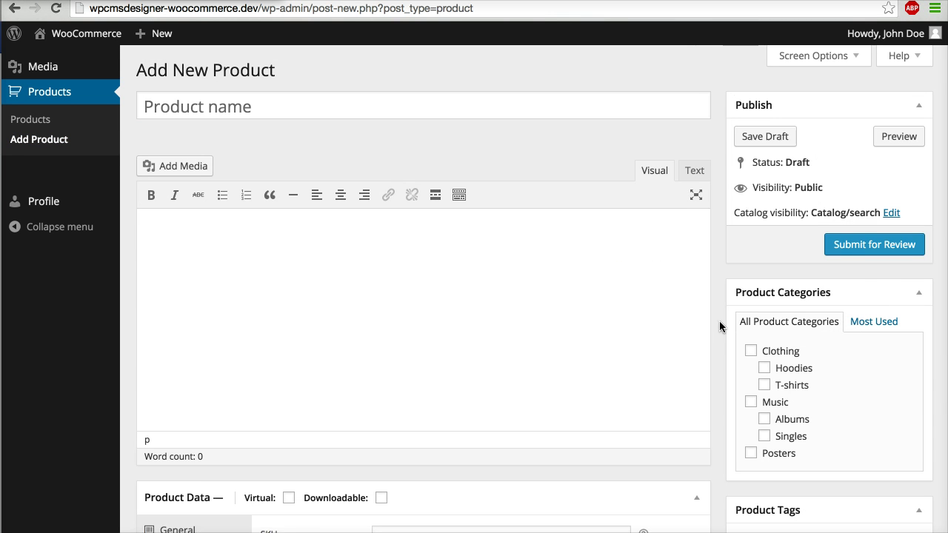
# Step: Look over the empty Add New Product form and focus the Product name field
pyautogui.scroll(-5, 719, 324)
pyautogui.scroll(-2, 720, 323)
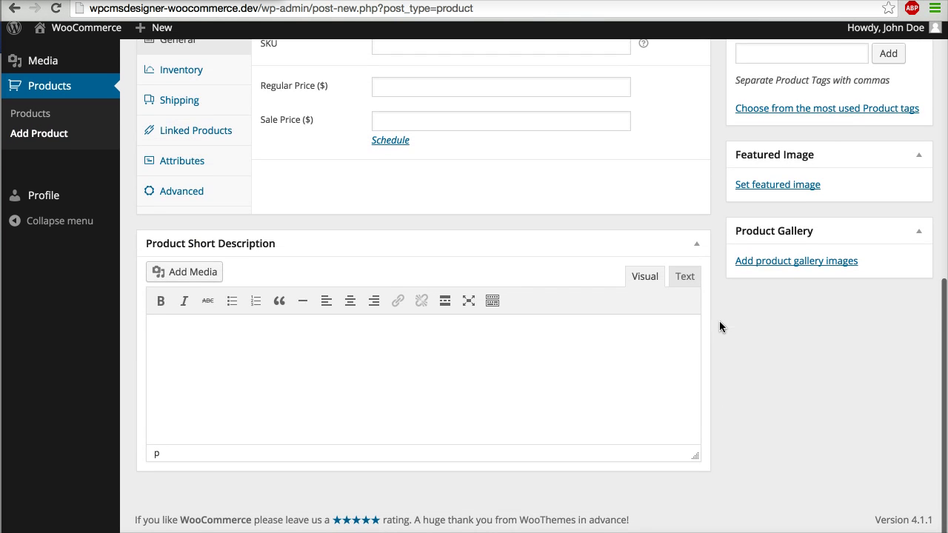
pyautogui.scroll(1, 719, 324)
pyautogui.scroll(6, 719, 321)
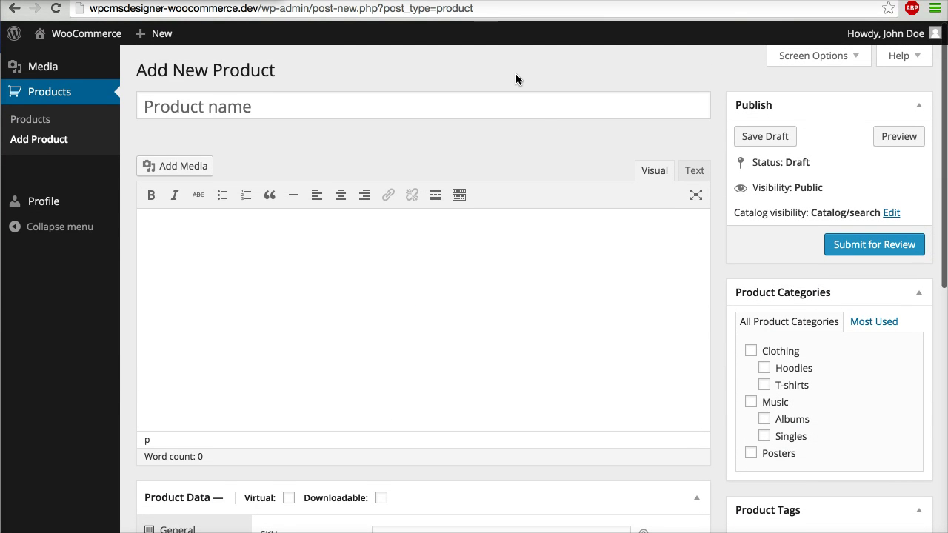
pyautogui.click(604, 107)
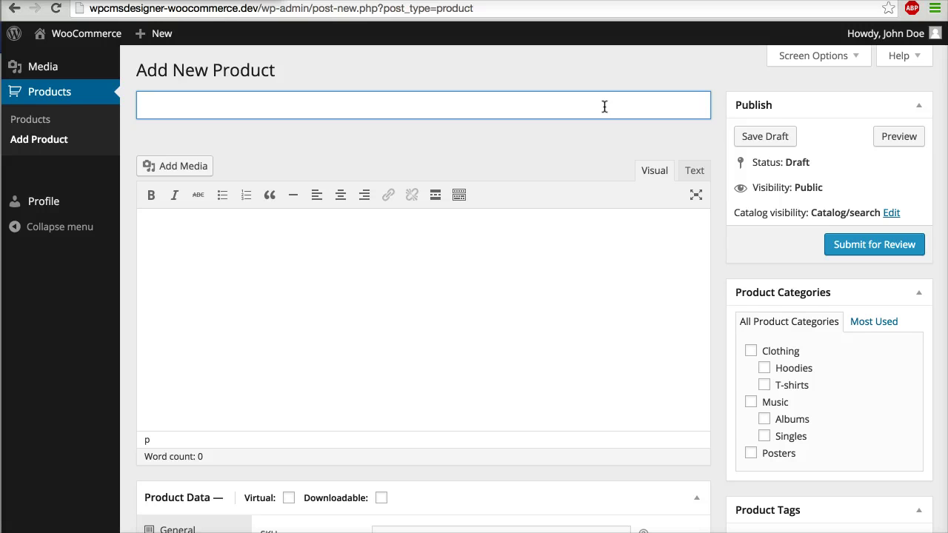
pyautogui.click(562, 137)
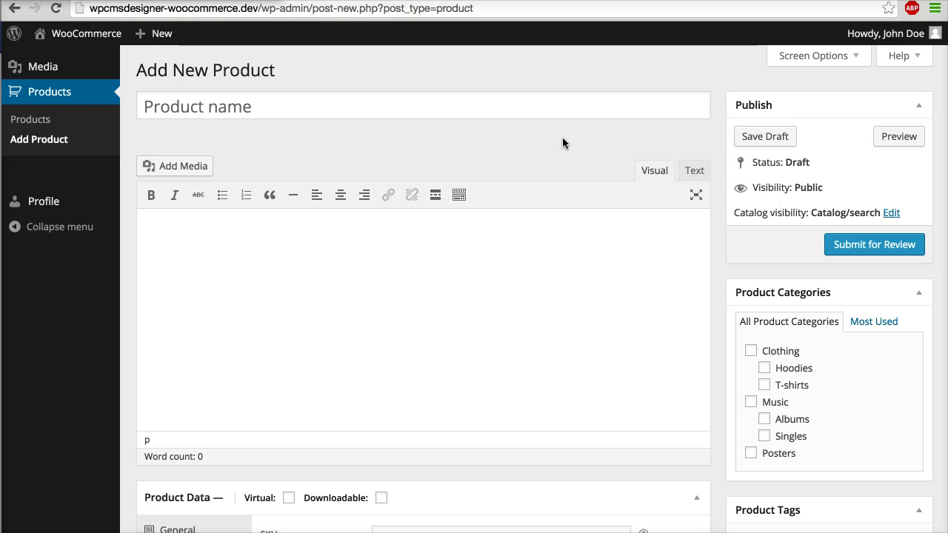
pyautogui.click(368, 109)
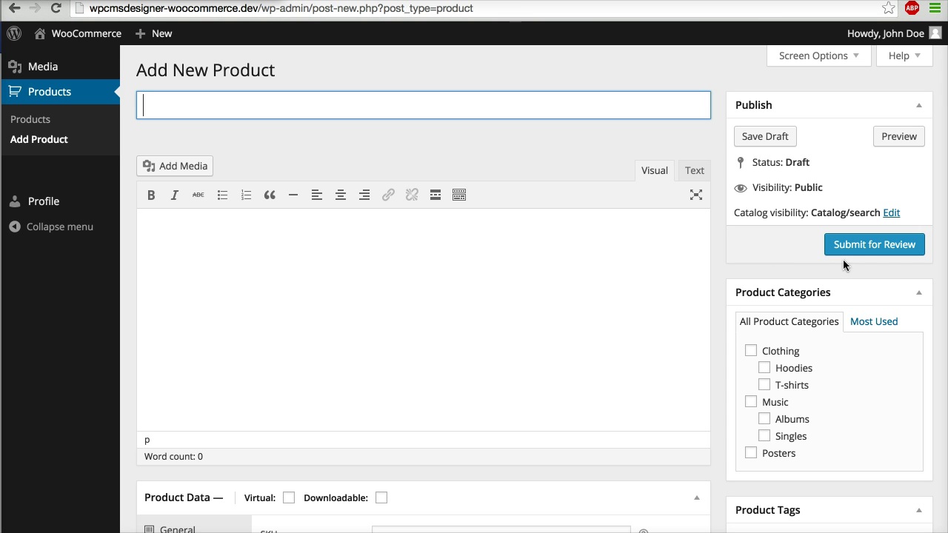
pyautogui.click(892, 259)
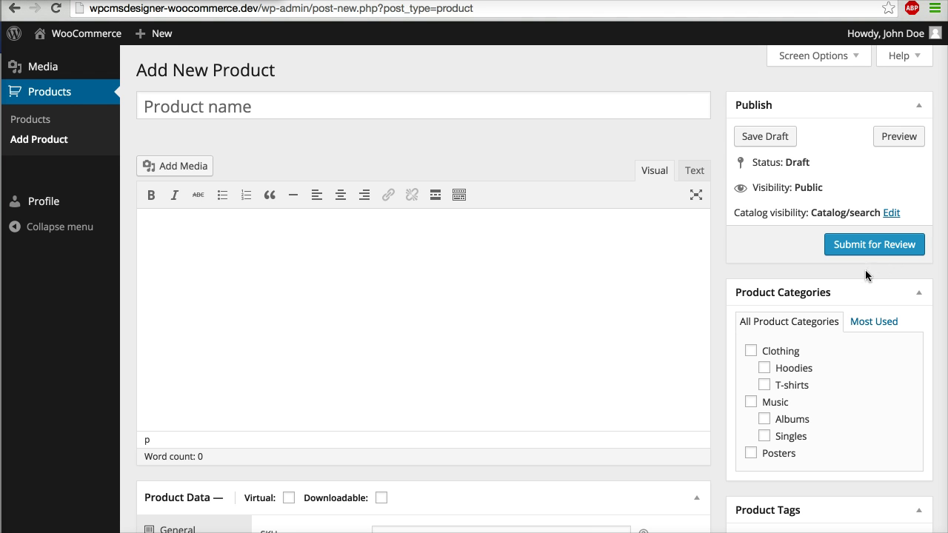
# Step: Enter the title 'John Product' and the description 'Bla bla bla'
pyautogui.click(422, 98)
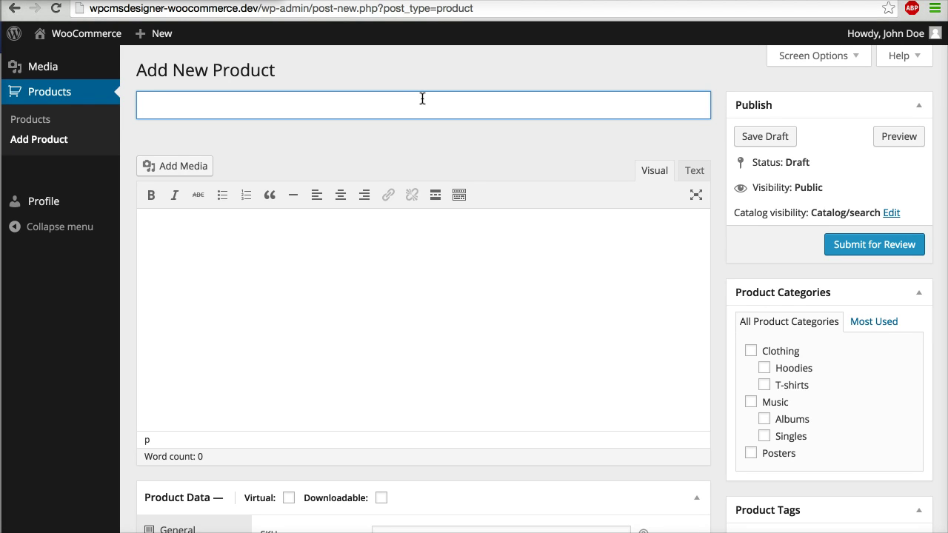
pyautogui.write('John Product')
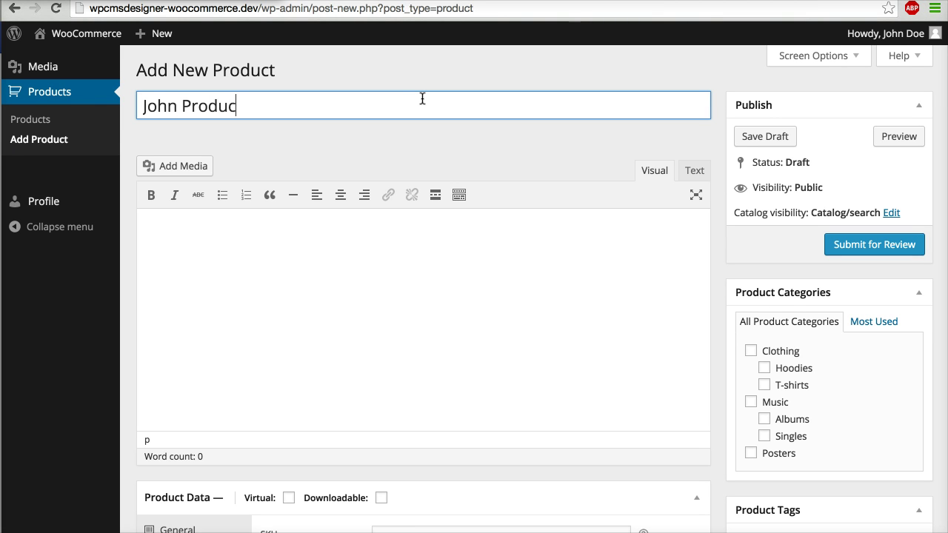
pyautogui.click(386, 266)
pyautogui.write('Bla')
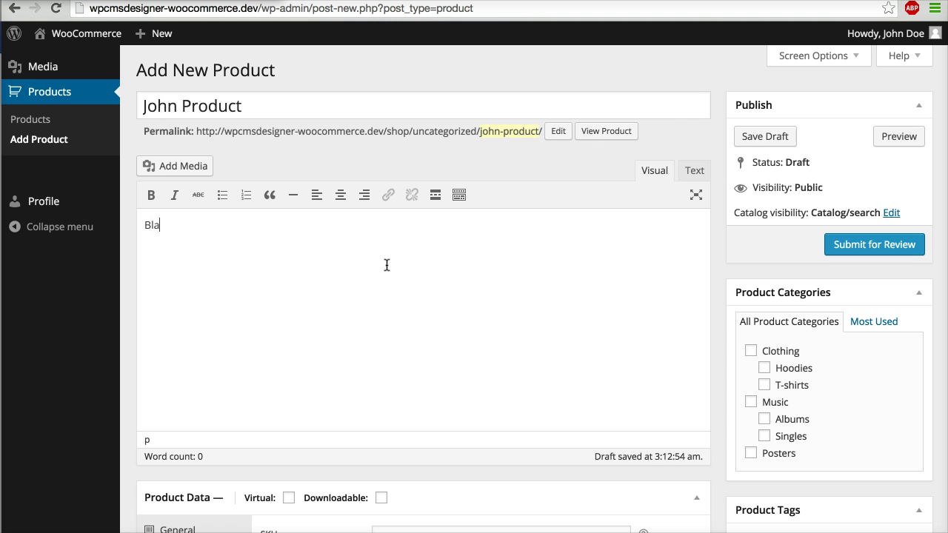
pyautogui.write(' bla bla')
# Step: Tick the Music category, set the regular price to 27, and submit for review
pyautogui.scroll(-3, 512, 340)
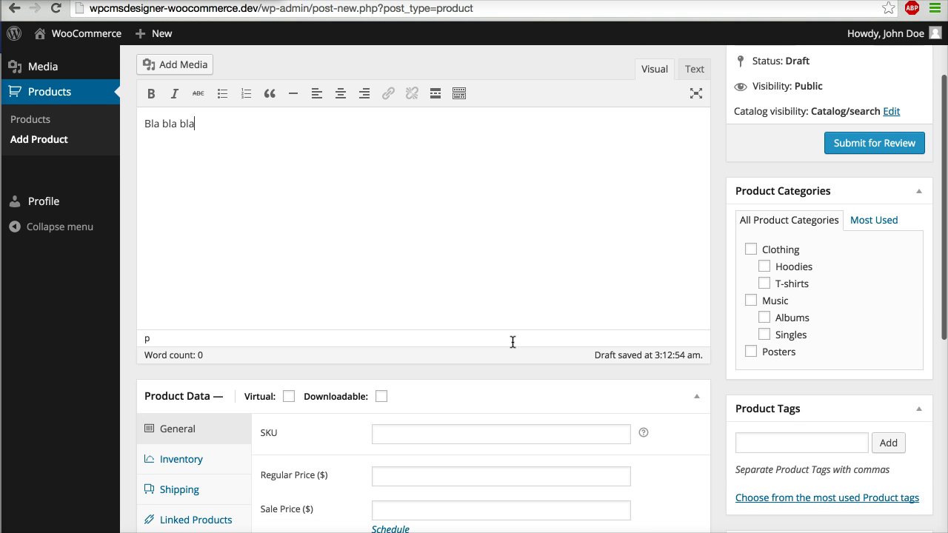
pyautogui.click(749, 301)
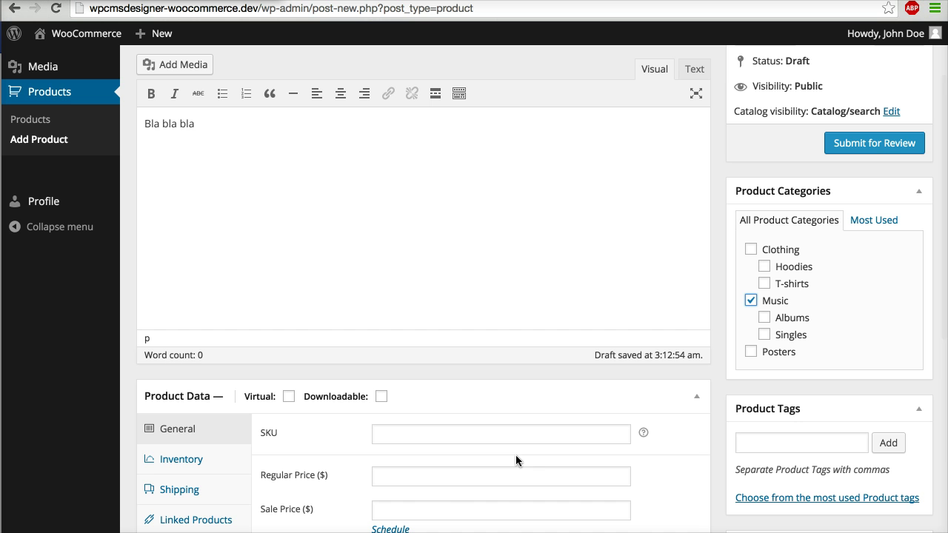
pyautogui.click(406, 483)
pyautogui.write('27')
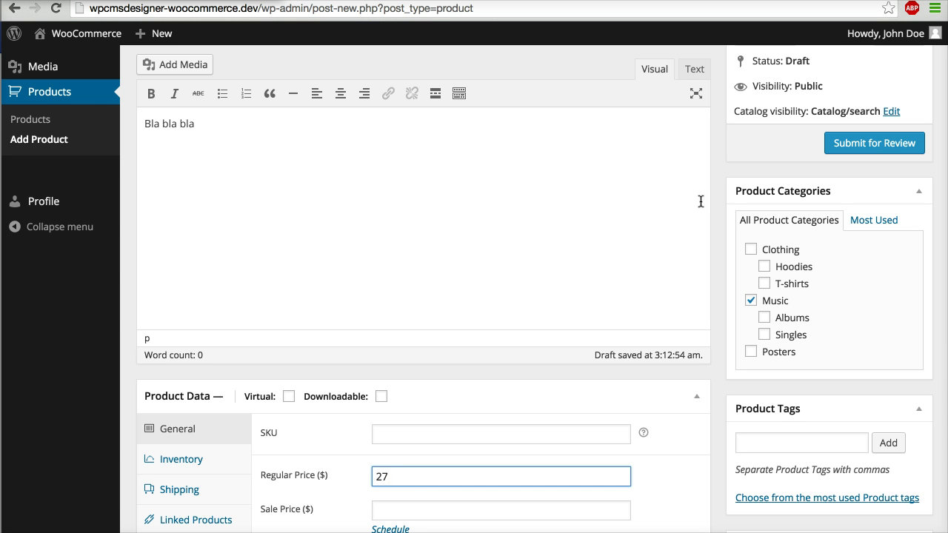
pyautogui.click(850, 151)
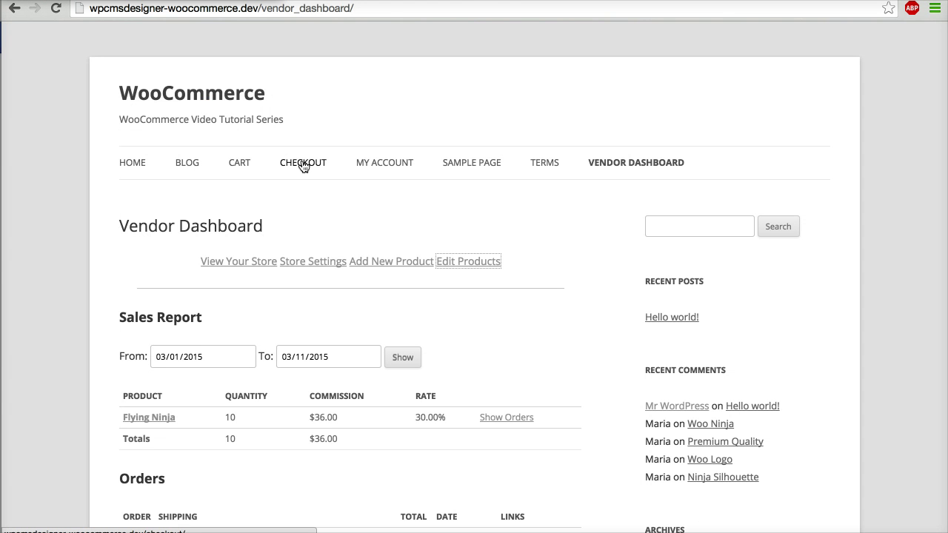
# Step: Sign out of the vendor account and log in with the administrator's credentials
pyautogui.click(395, 166)
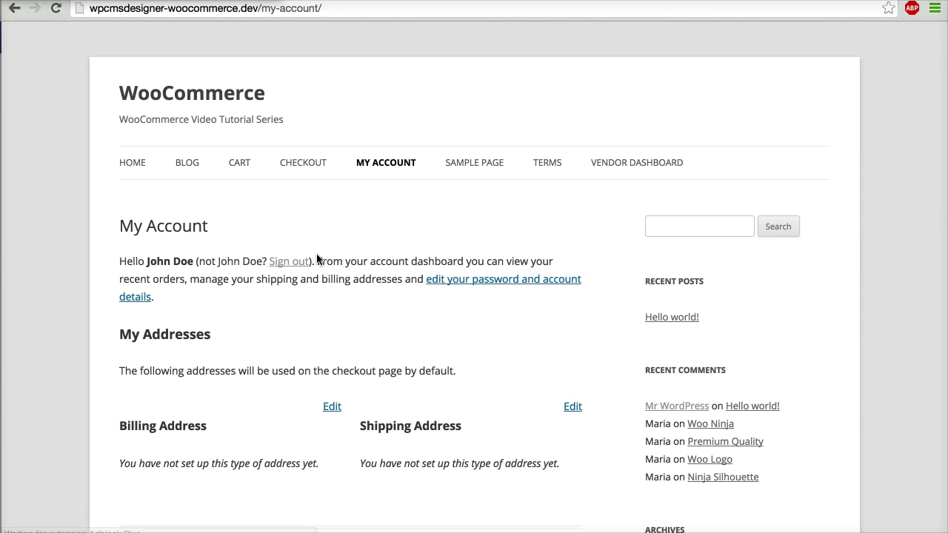
pyautogui.click(287, 264)
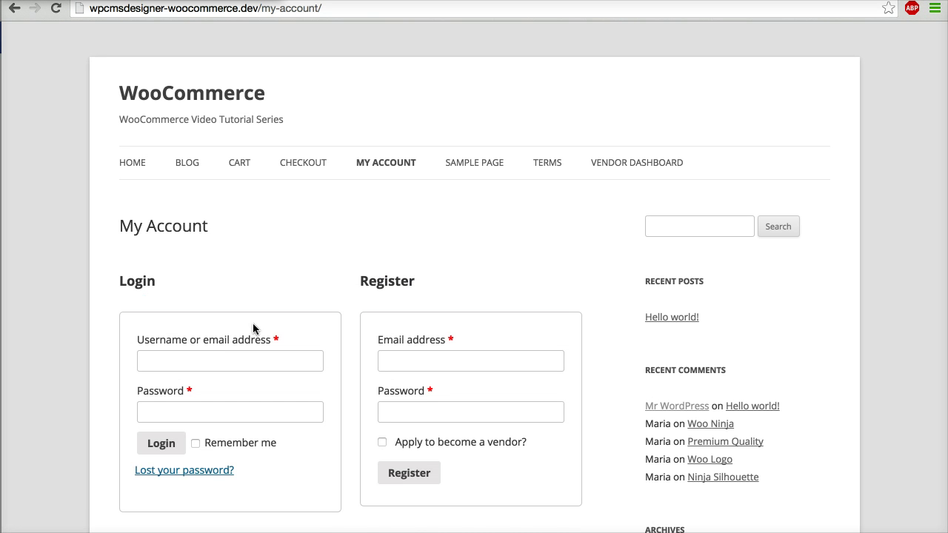
pyautogui.press('Tab')
pyautogui.press('Return')
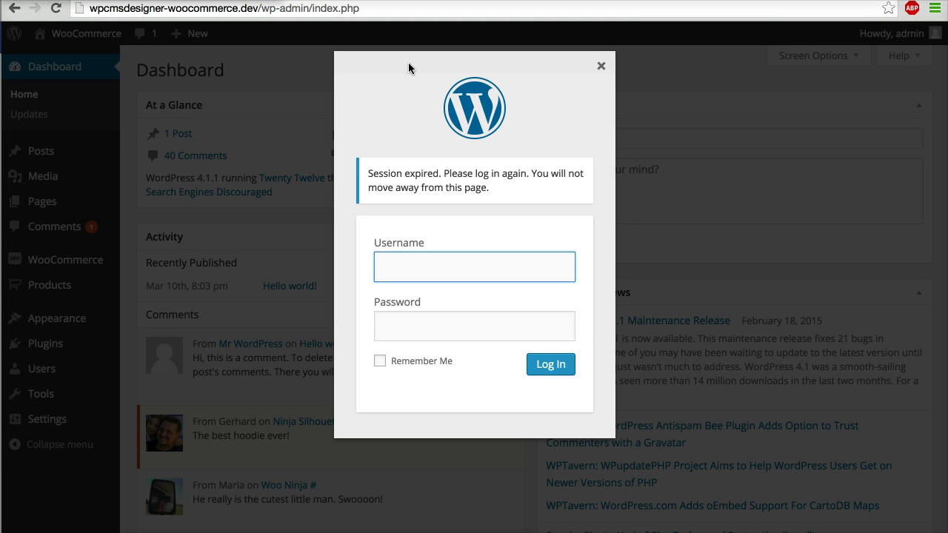
# Step: Reload the expired admin page and confirm the reload
pyautogui.press('super+r')
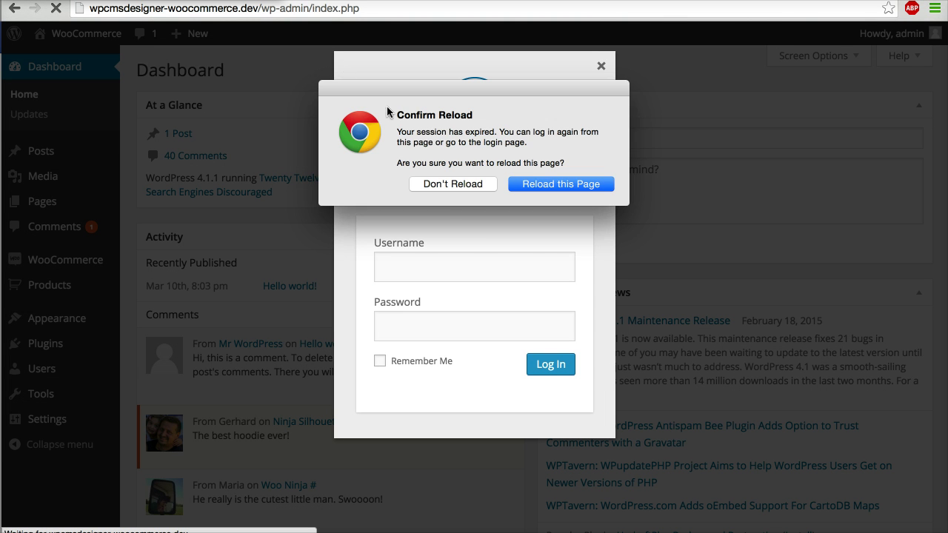
pyautogui.click(531, 184)
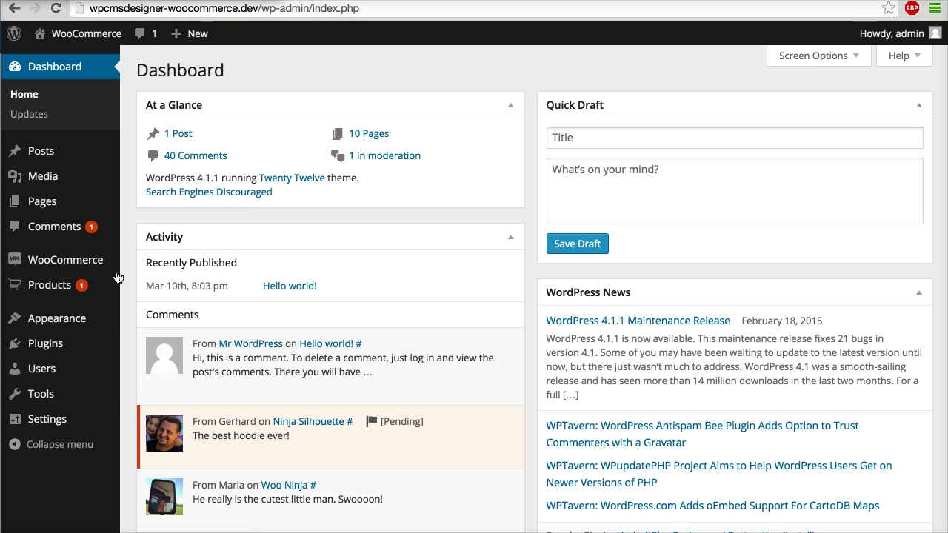
pyautogui.moveTo(65, 295)
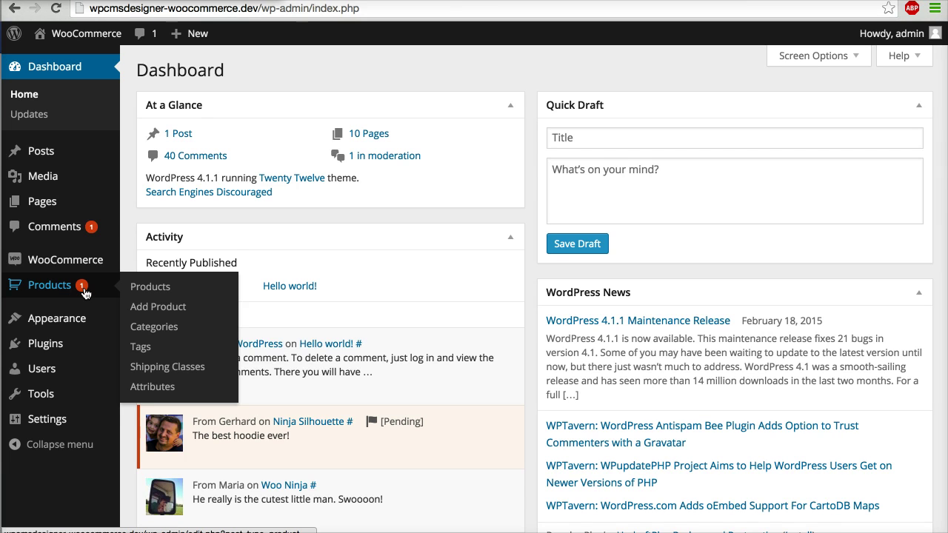
# Step: Open the pending John Product from Products, take over the vendor's lock, and publish it
pyautogui.click(86, 294)
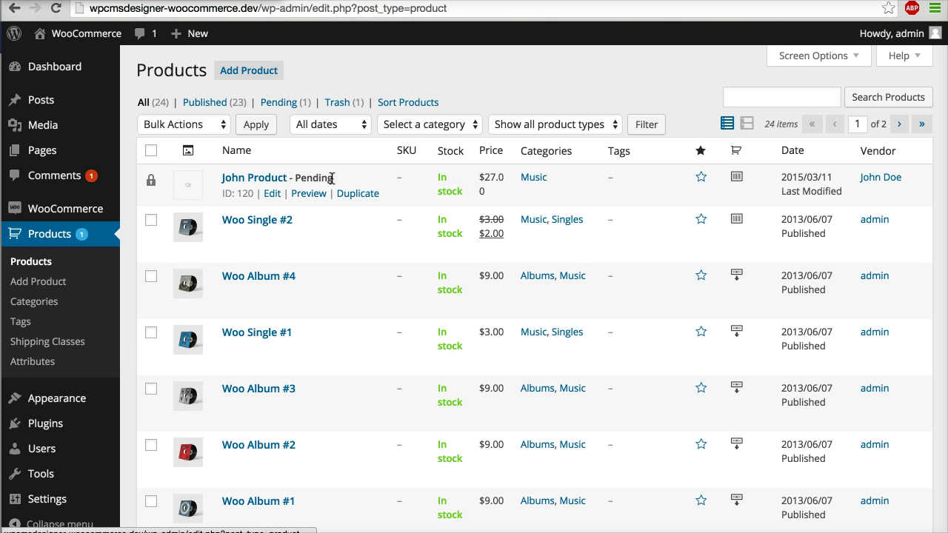
pyautogui.click(269, 182)
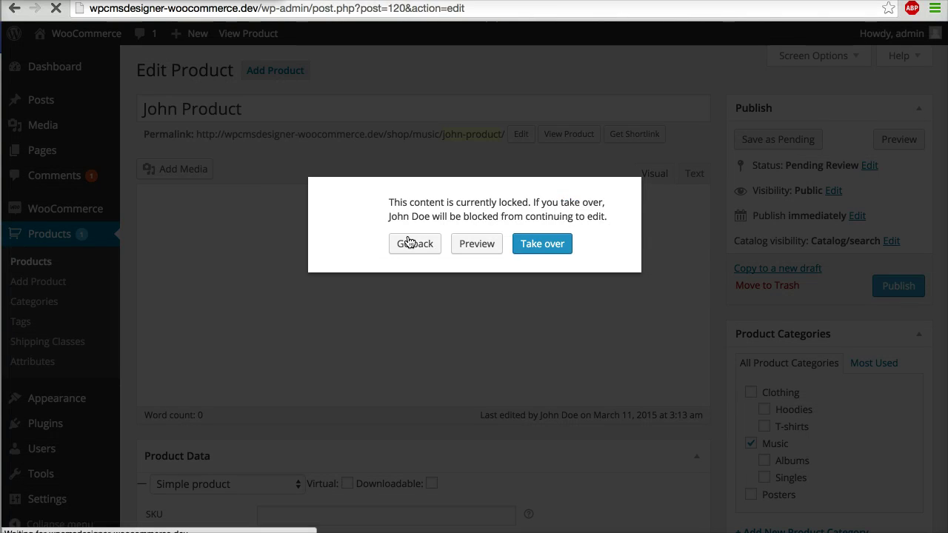
pyautogui.click(545, 252)
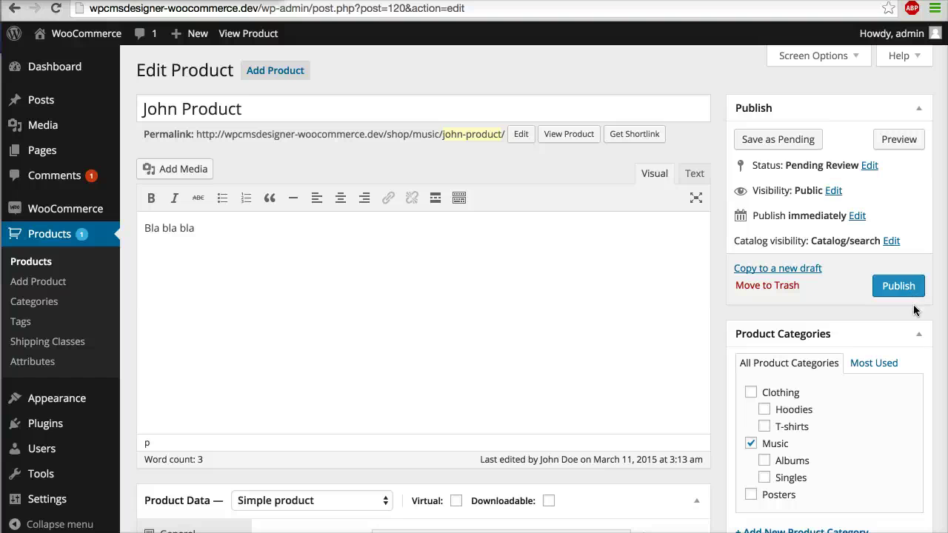
pyautogui.click(916, 293)
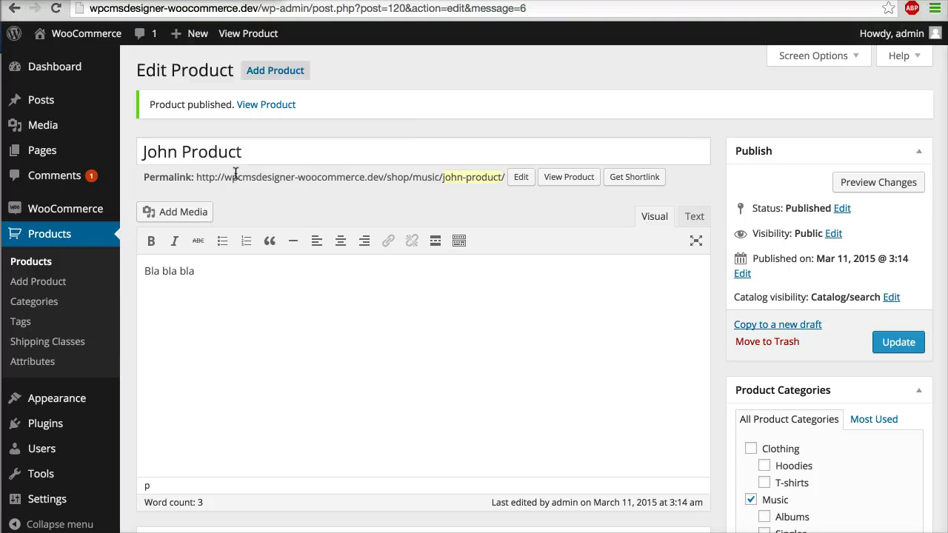
# Step: Open WooCommerce > WC Vendors settings on the Capabilities tab
pyautogui.moveTo(101, 212)
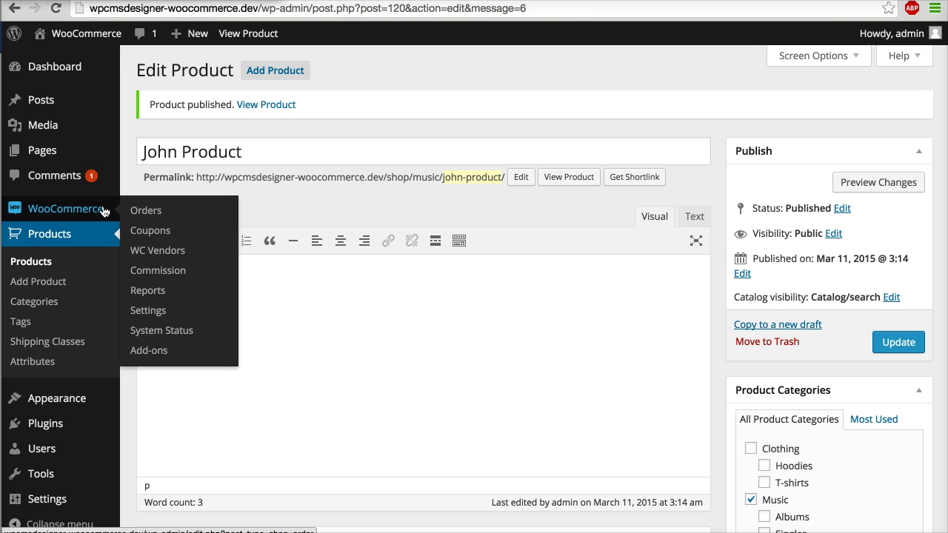
pyautogui.click(177, 253)
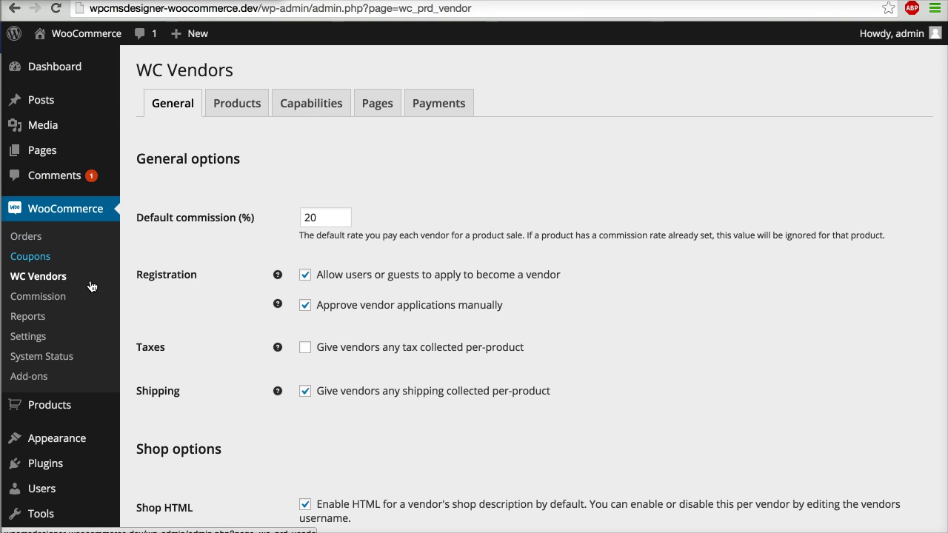
pyautogui.click(332, 119)
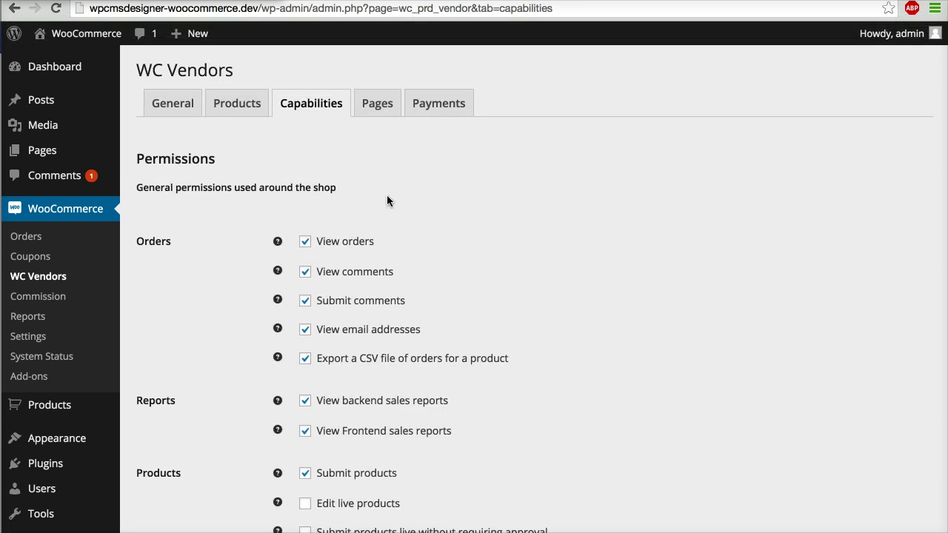
# Step: Scroll through the vendor capability permissions, then switch to the Products settings tab
pyautogui.scroll(-1, 386, 196)
pyautogui.scroll(-1, 386, 201)
pyautogui.scroll(-2, 387, 195)
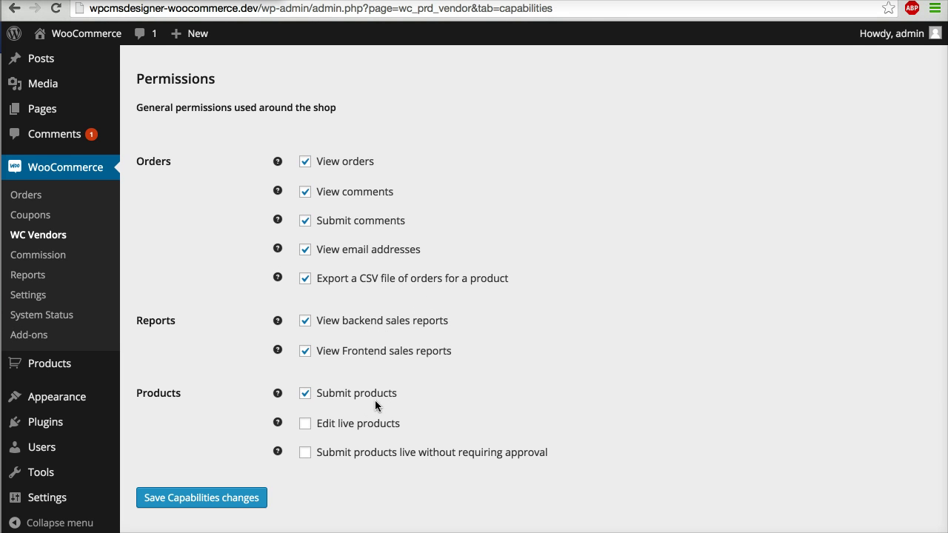
pyautogui.scroll(-1, 374, 398)
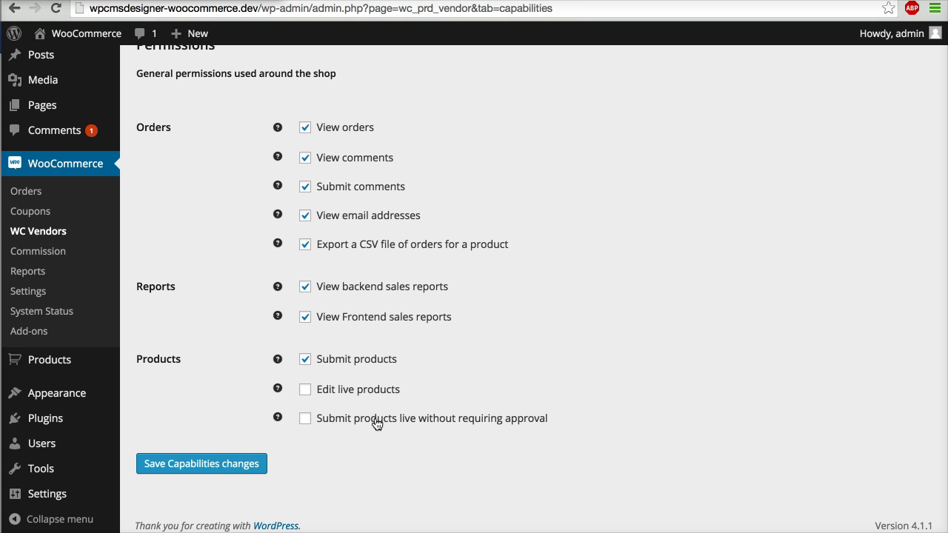
pyautogui.scroll(3, 376, 422)
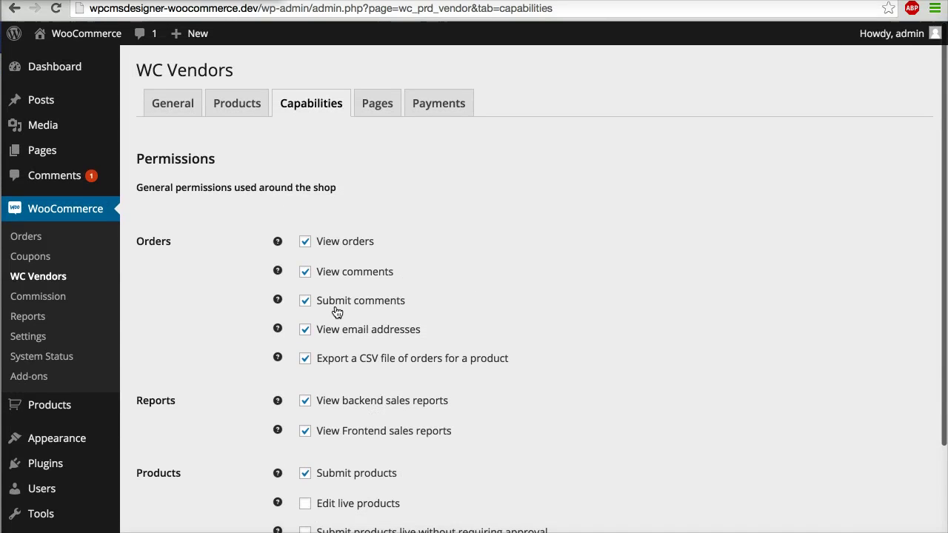
pyautogui.click(241, 100)
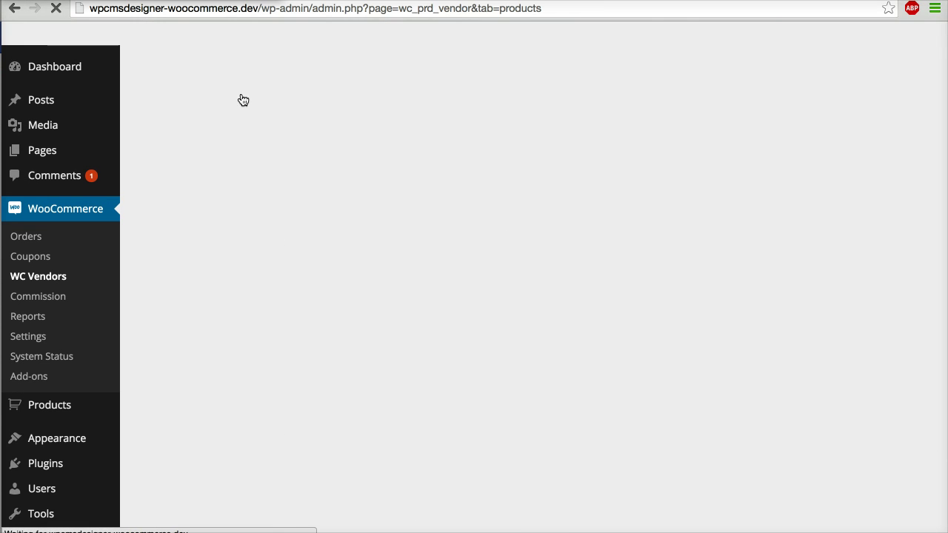
pyautogui.scroll(-2, 444, 255)
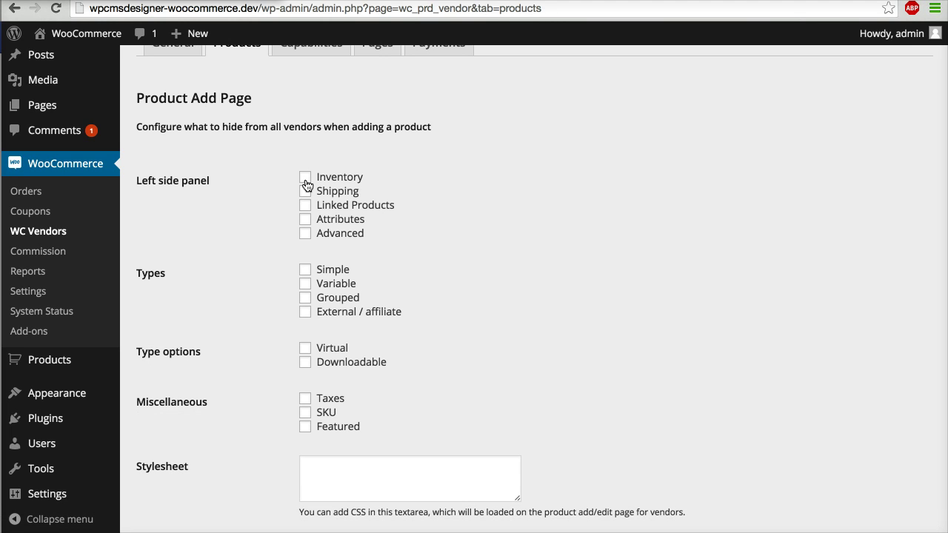
pyautogui.scroll(-1, 312, 281)
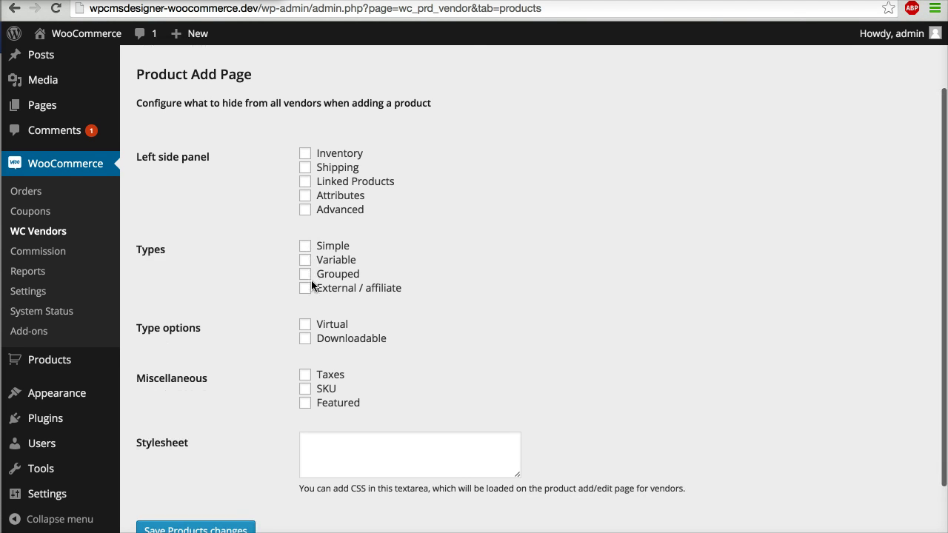
pyautogui.scroll(4, 312, 284)
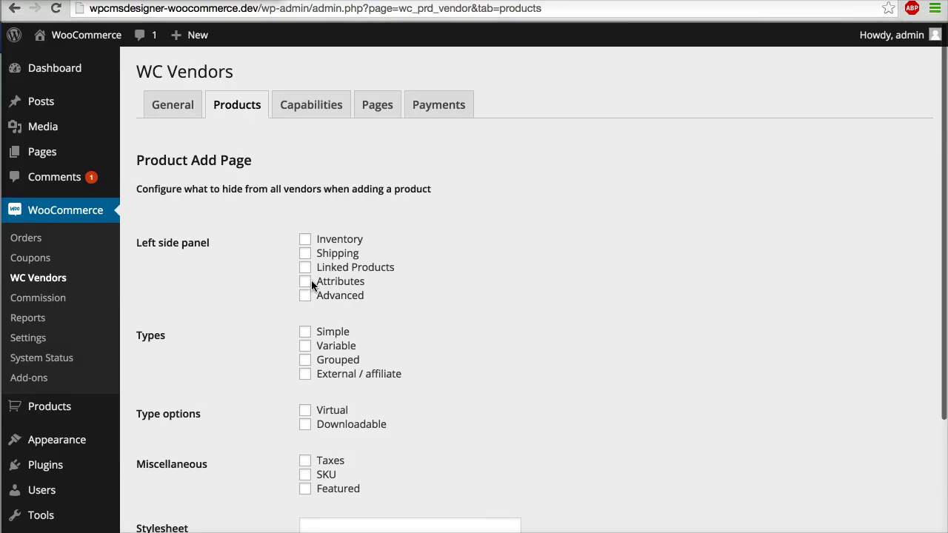